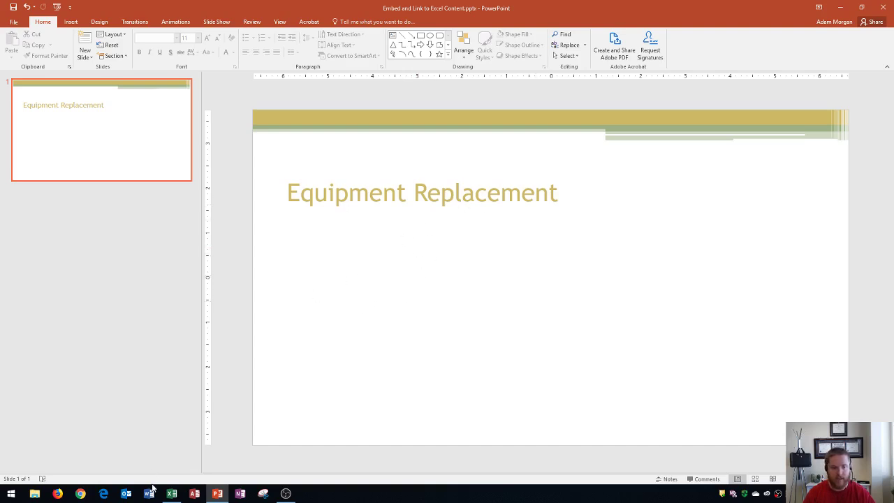
Review the Lease Cost.xlsx Payment Schedule, switching between Excel and the Equipment Replacement deck.
left_click(171, 494)
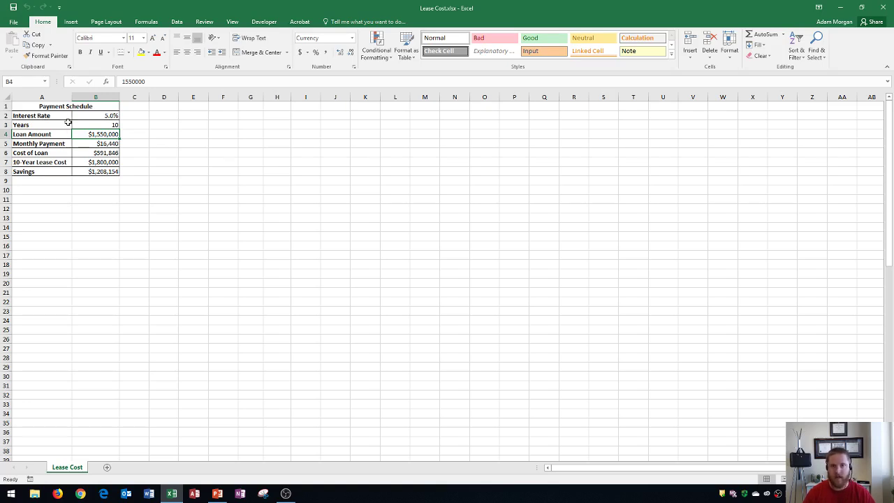
key("alt+Tab")
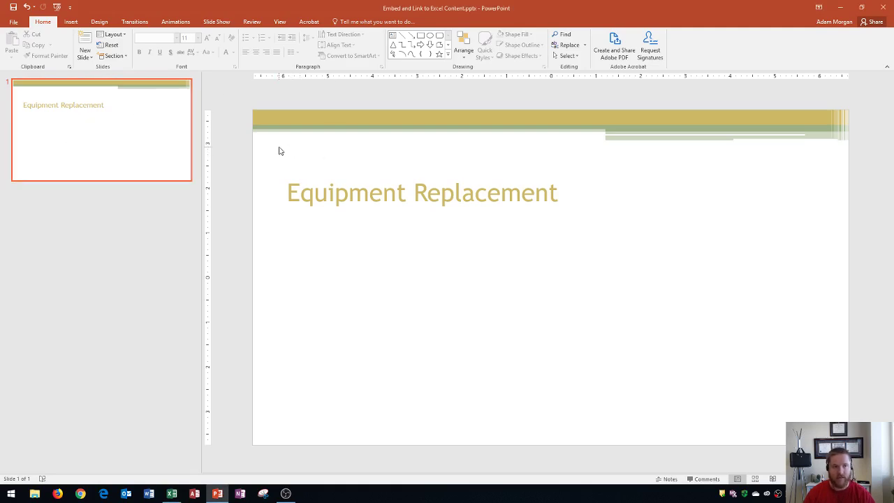
key("alt+Tab")
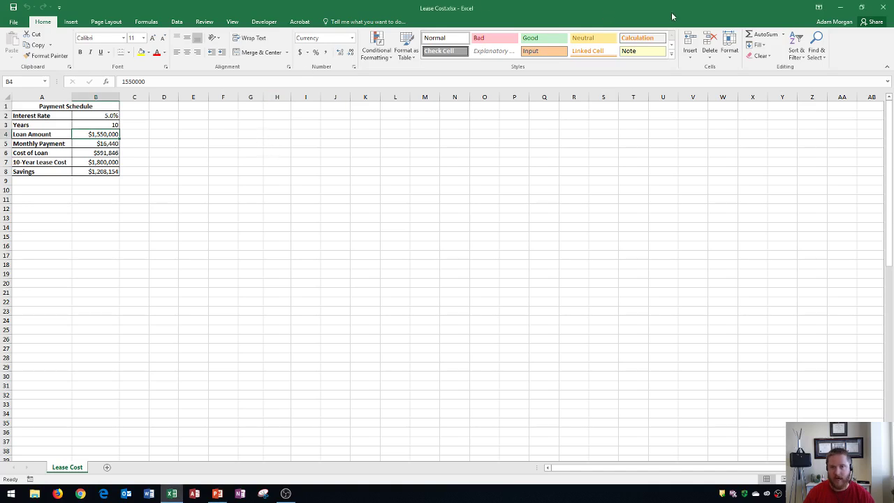
Close the Lease Cost workbook and bring up PowerPoint's Insert Object dialog.
left_click(881, 8)
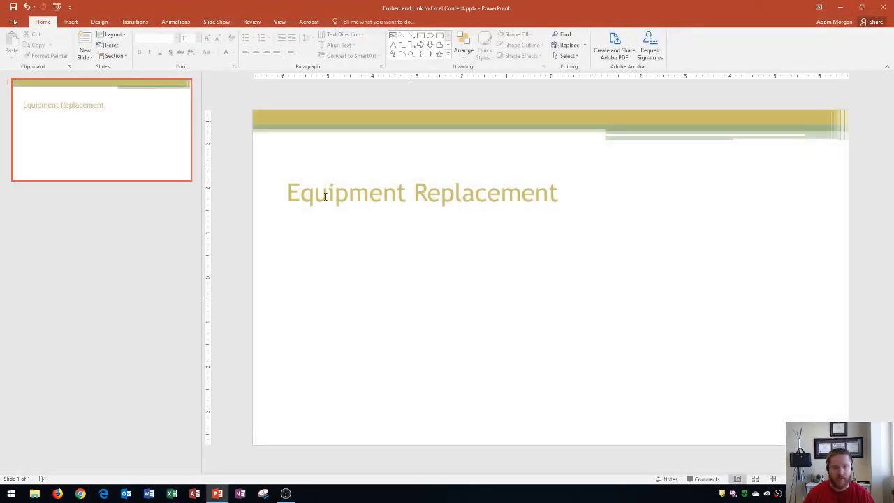
left_click(71, 24)
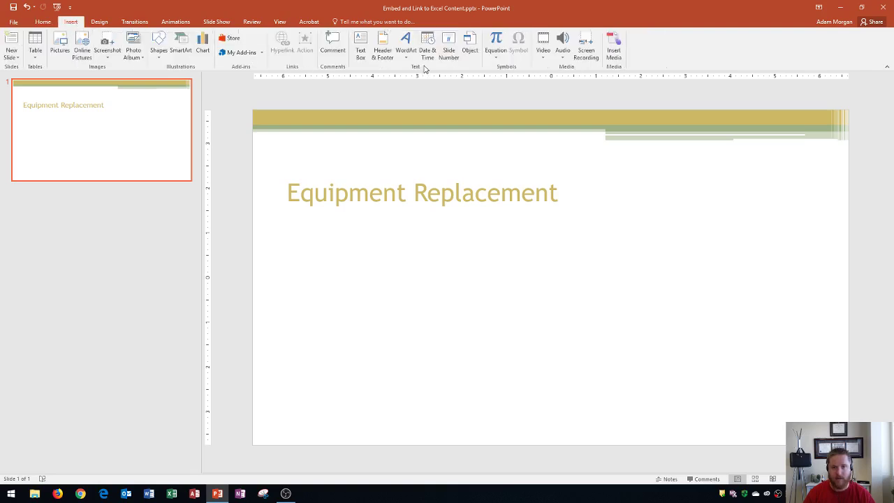
left_click(477, 47)
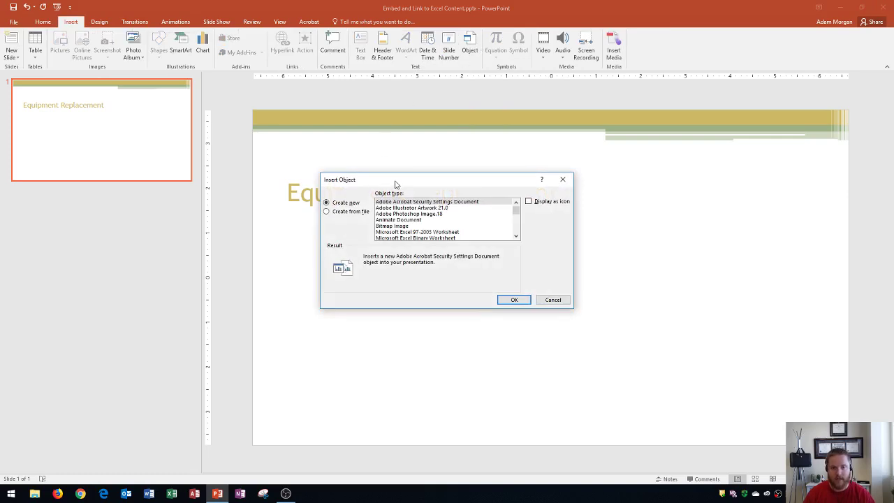
left_click_drag(396, 184, 417, 120)
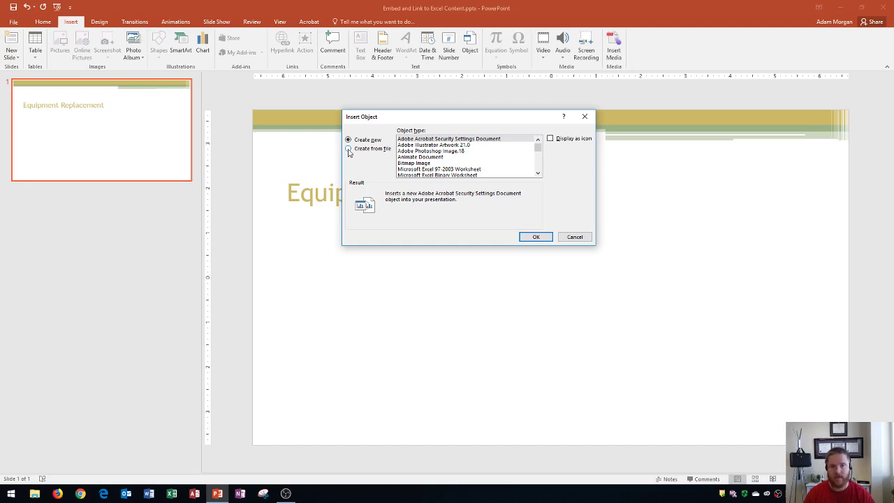
Set the object to Create from file and choose Lease Cost.xlsx from the Desktop.
left_click(349, 149)
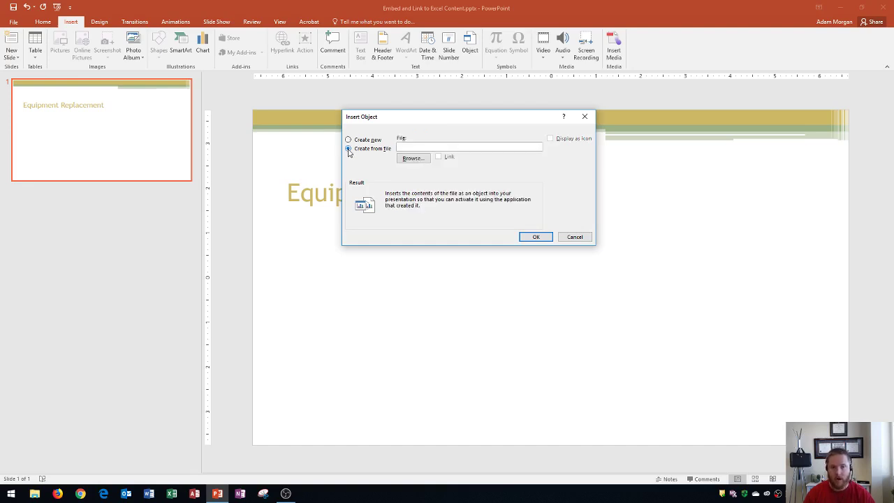
left_click(412, 159)
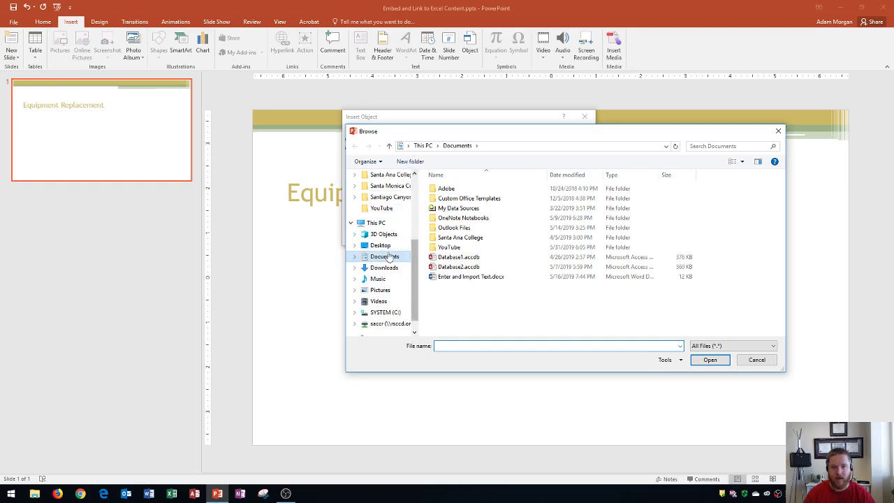
left_click(377, 245)
left_click(452, 238)
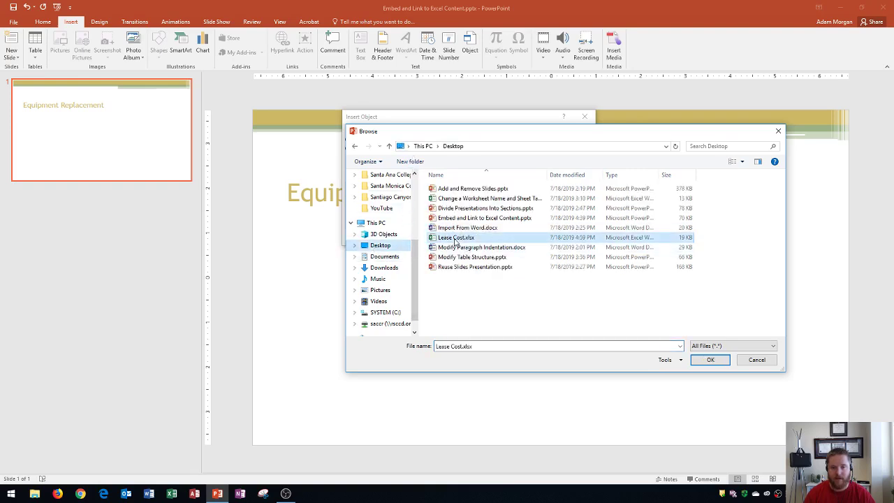
left_click(707, 361)
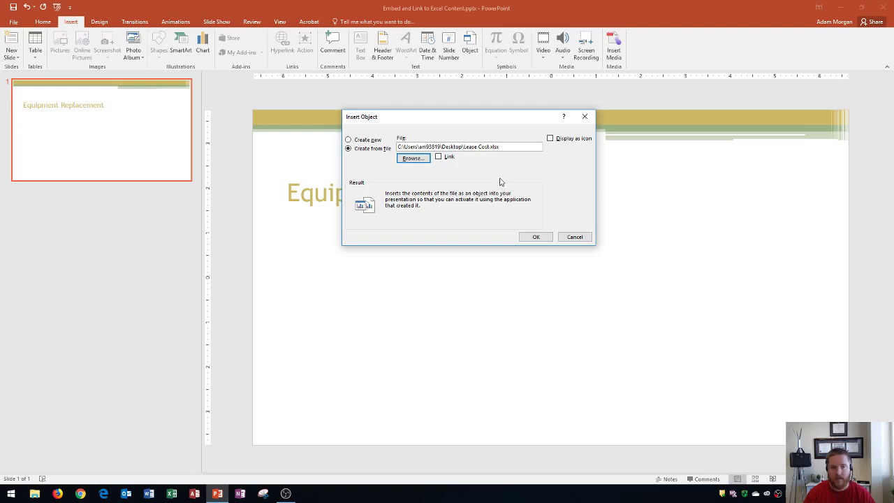
Embed Lease Cost.xlsx, crop it to cells A1:B8, and enlarge it below the title.
left_click(535, 237)
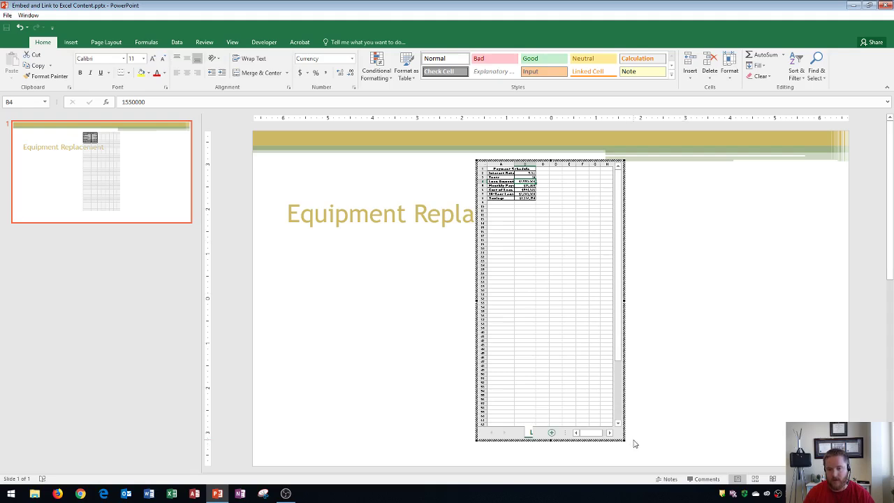
left_click_drag(625, 440, 548, 220)
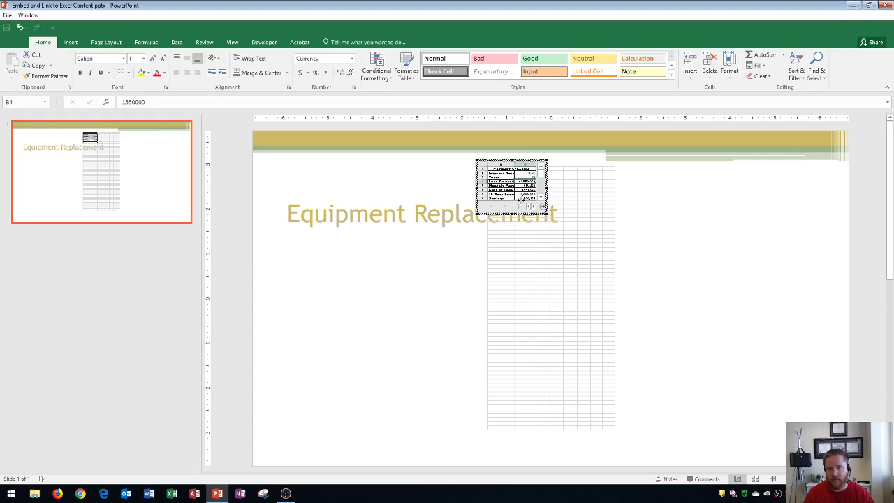
left_click(437, 271)
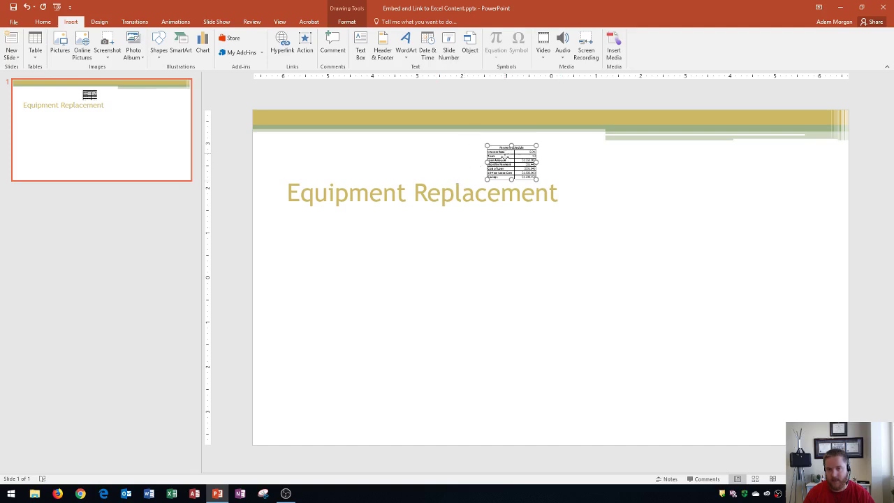
left_click_drag(505, 159, 632, 379)
left_click_drag(560, 334, 552, 314)
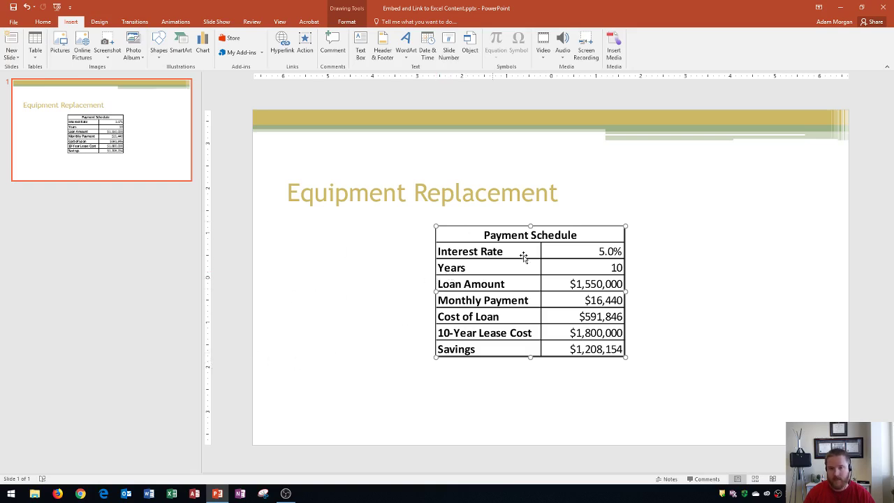
Open Lease Cost.xlsx, change the interest rate in B2 to 6%, and close Excel.
left_click(171, 494)
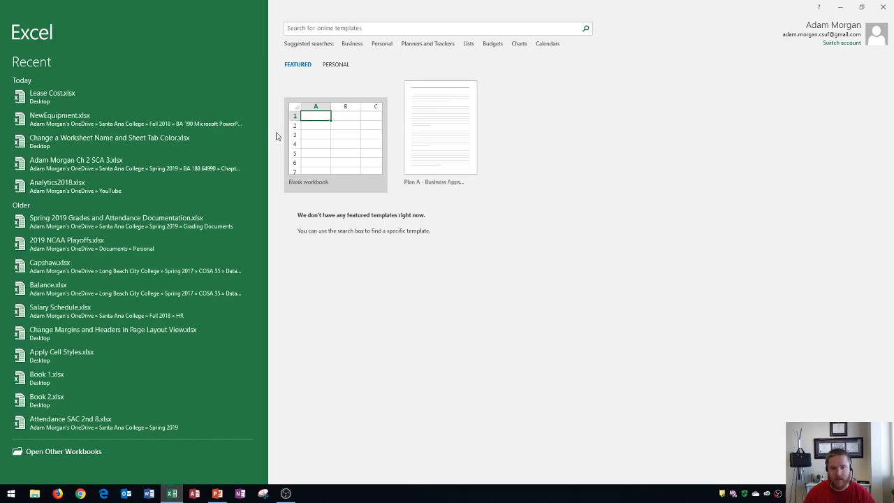
left_click(252, 98)
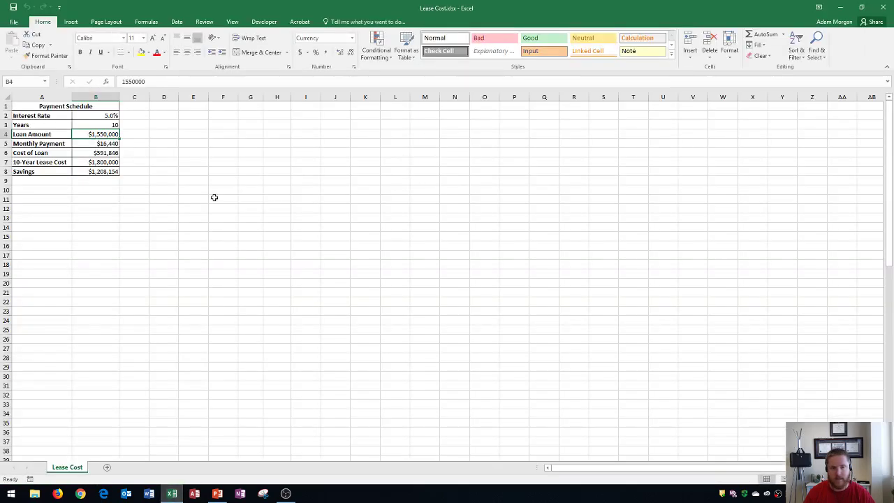
left_click(105, 124)
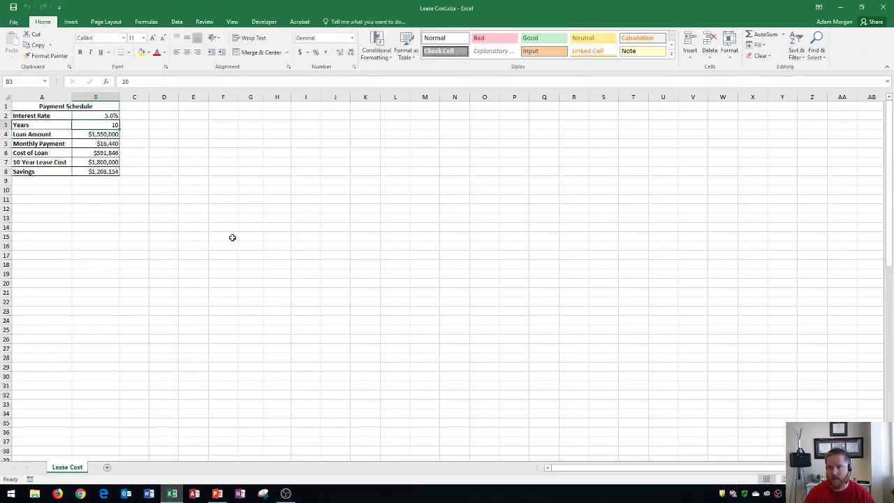
key("Up")
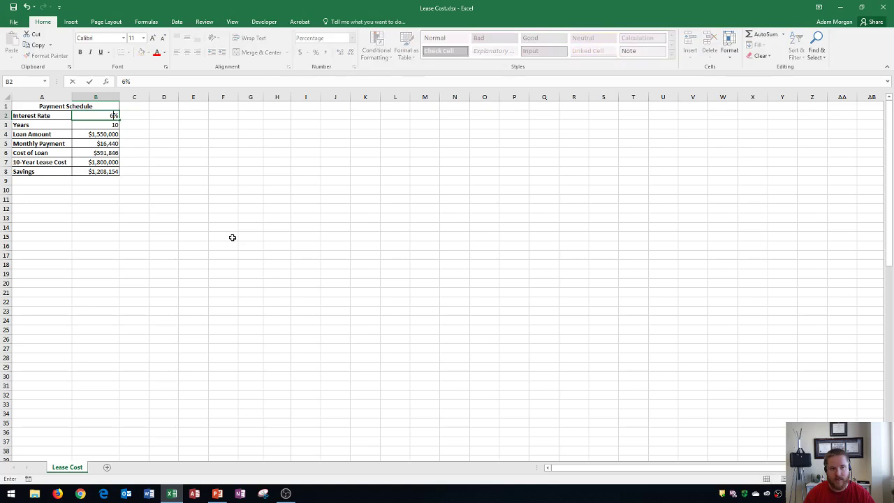
type("6")
key("Return")
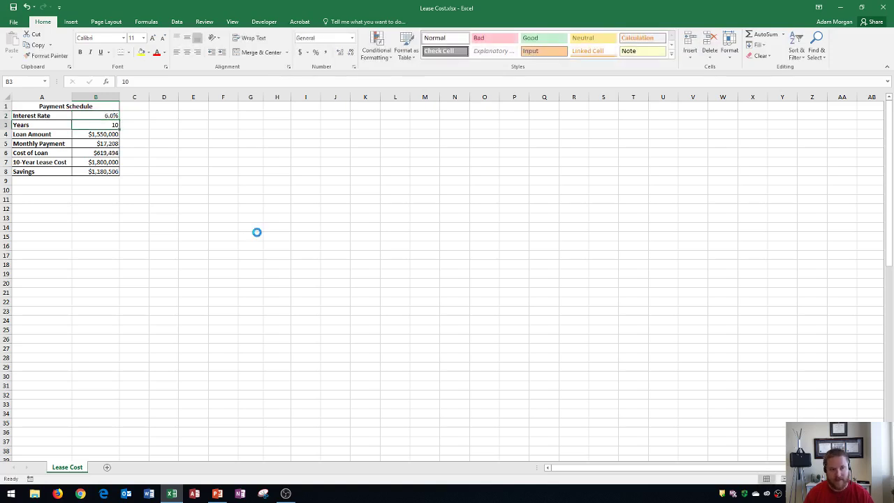
left_click(885, 8)
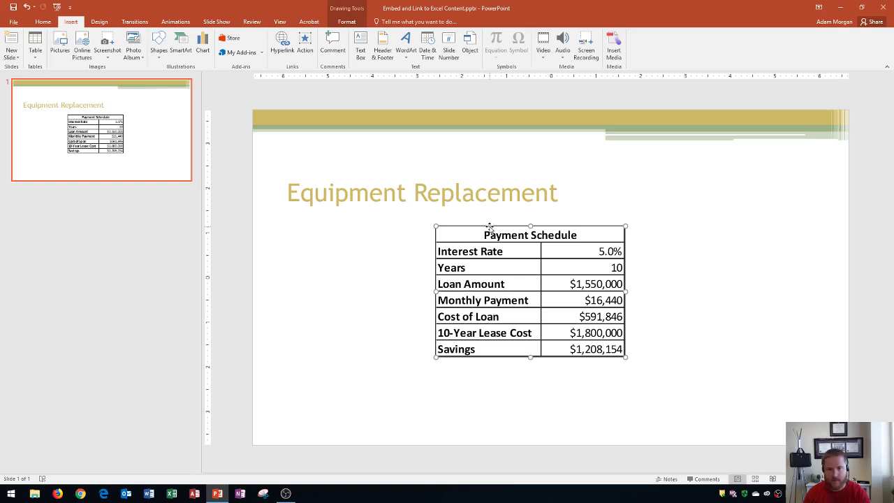
Delete the embedded table, then reopen Lease Cost.xlsx in Excel and minimize it.
key("Delete")
left_click(171, 493)
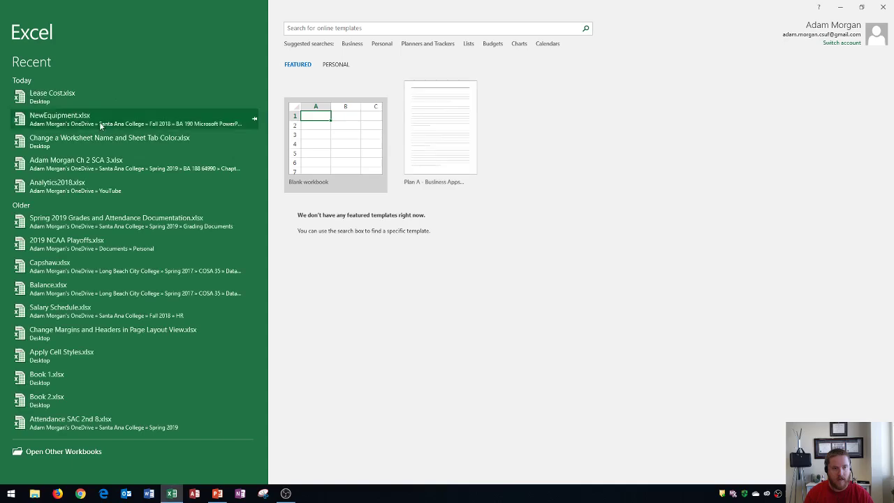
left_click(109, 123)
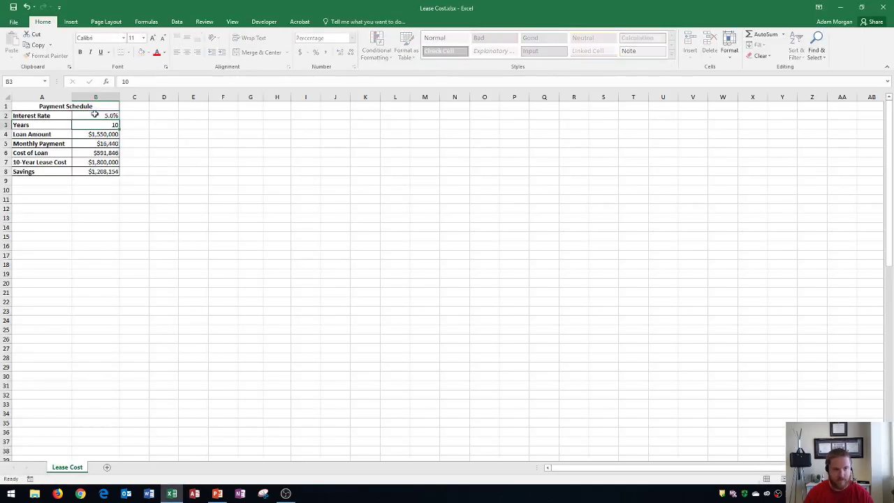
left_click(840, 7)
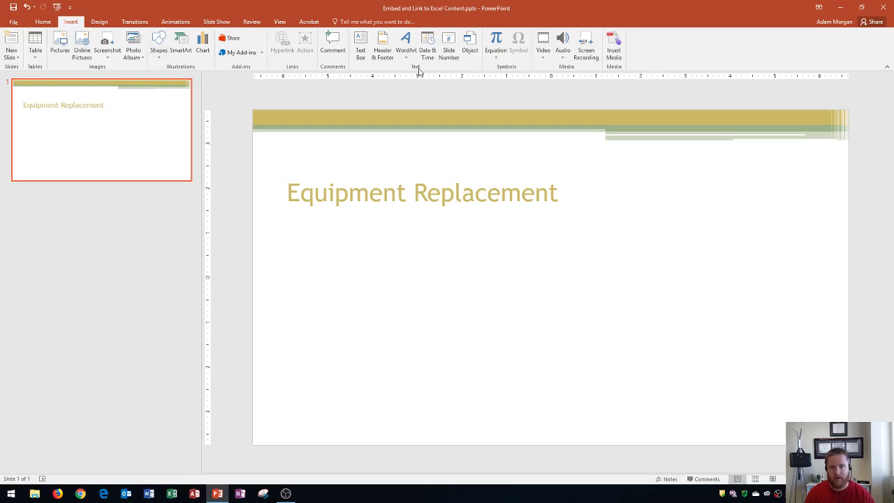
Insert Desktop\Lease Cost.xlsx from file with Link ticked.
left_click(470, 51)
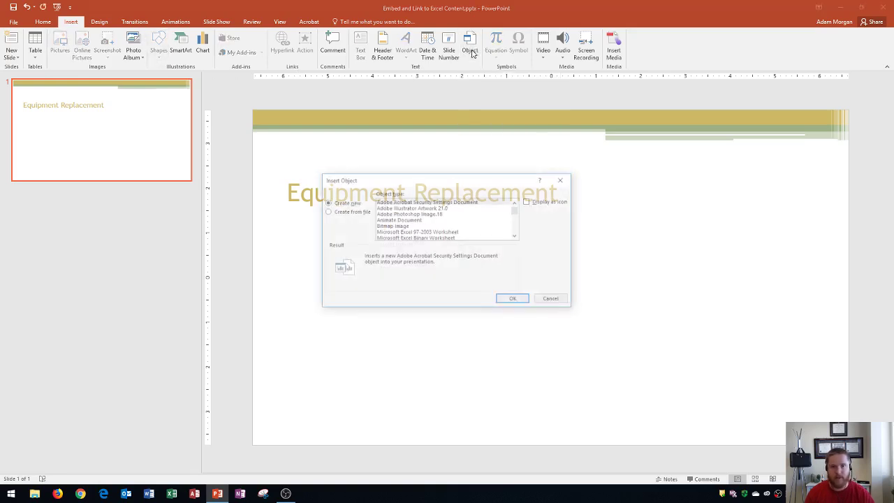
left_click(326, 211)
left_click(391, 220)
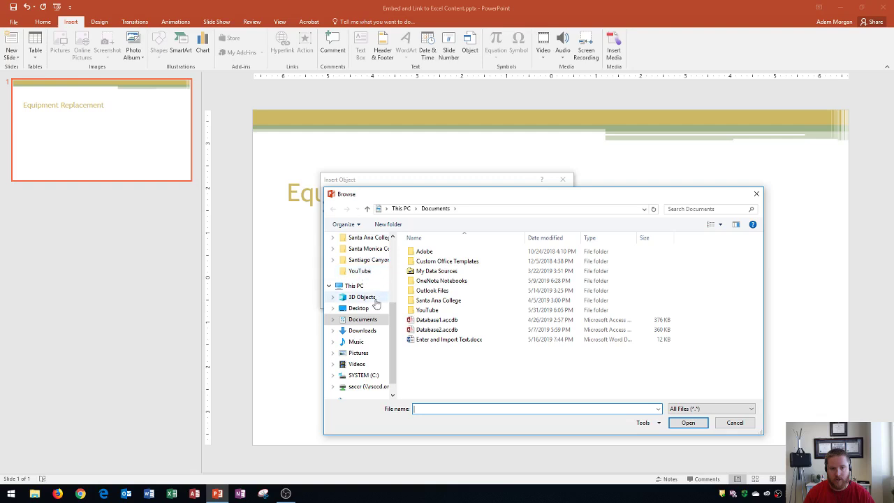
left_click(358, 308)
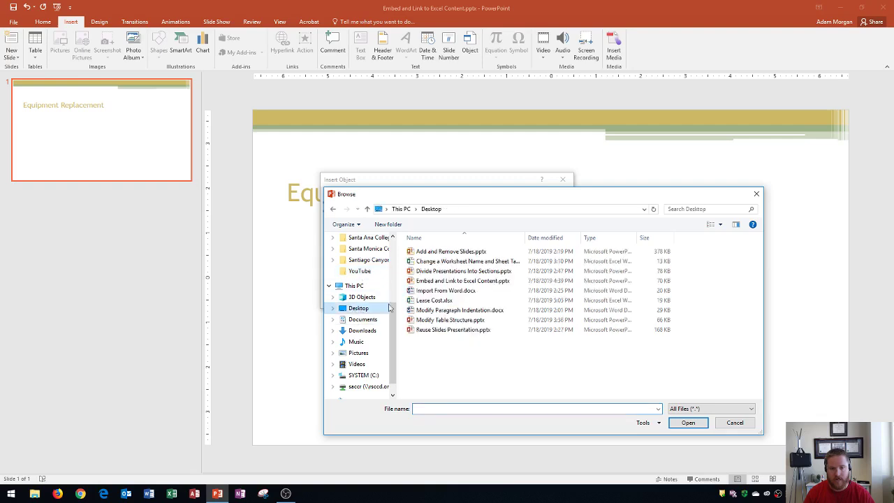
double_click(429, 301)
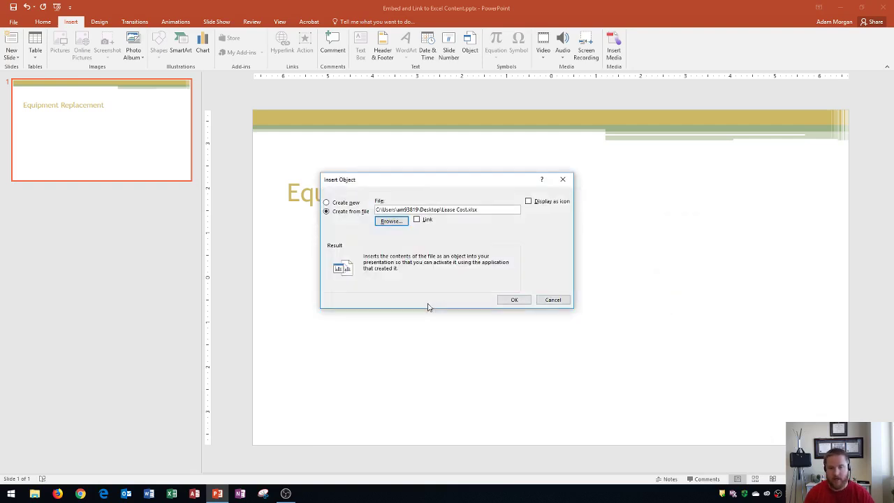
left_click(417, 220)
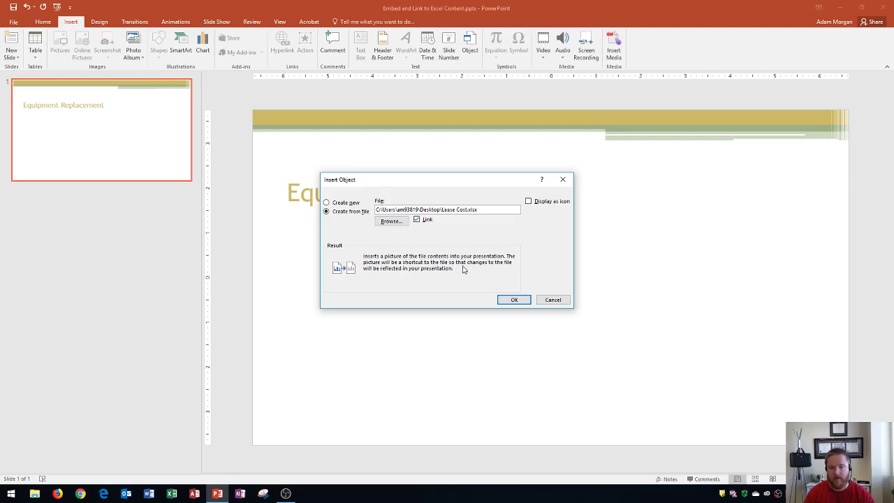
left_click(515, 300)
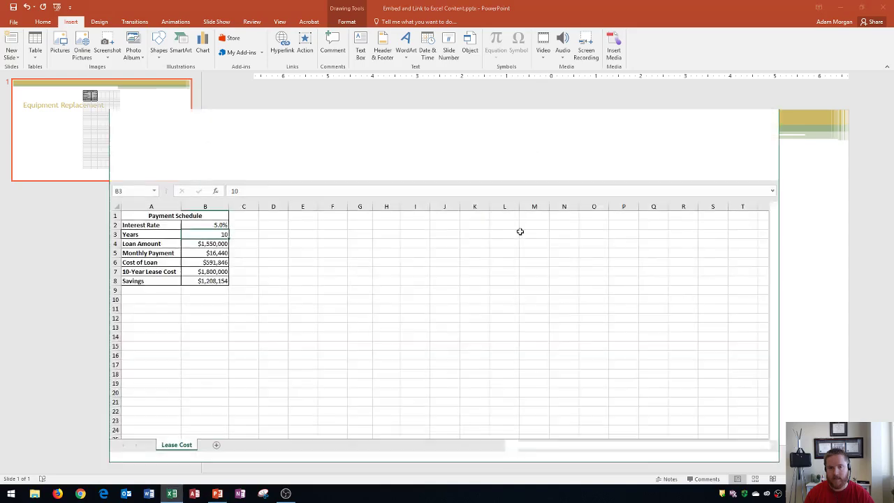
Set B2 to 6% in the linked workbook and save Lease Cost.xlsx when closing.
left_click_drag(433, 128, 437, 79)
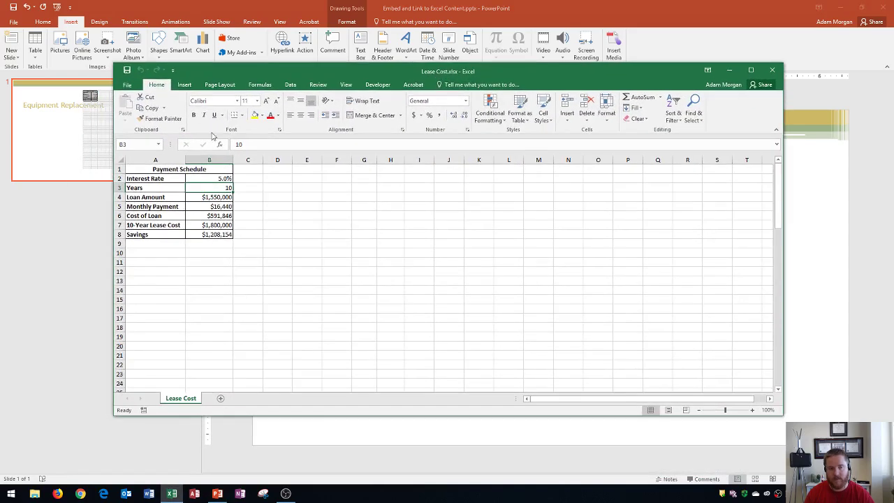
left_click(217, 179)
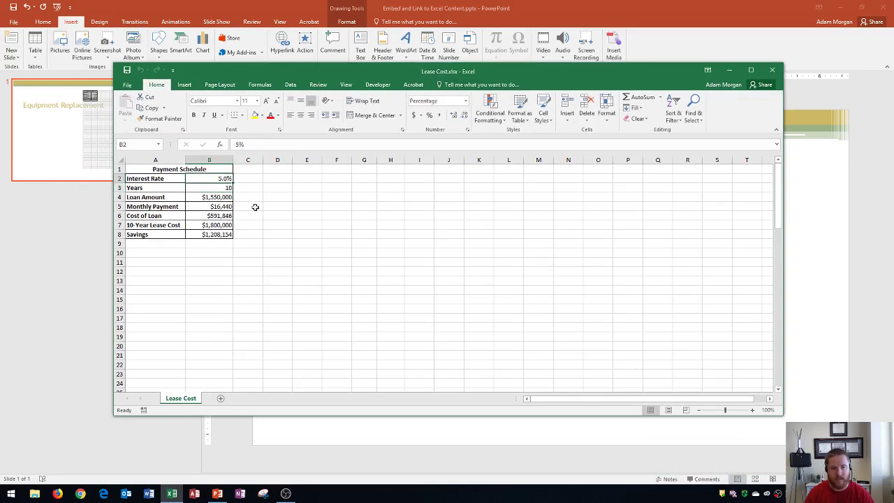
type("6")
key("Return")
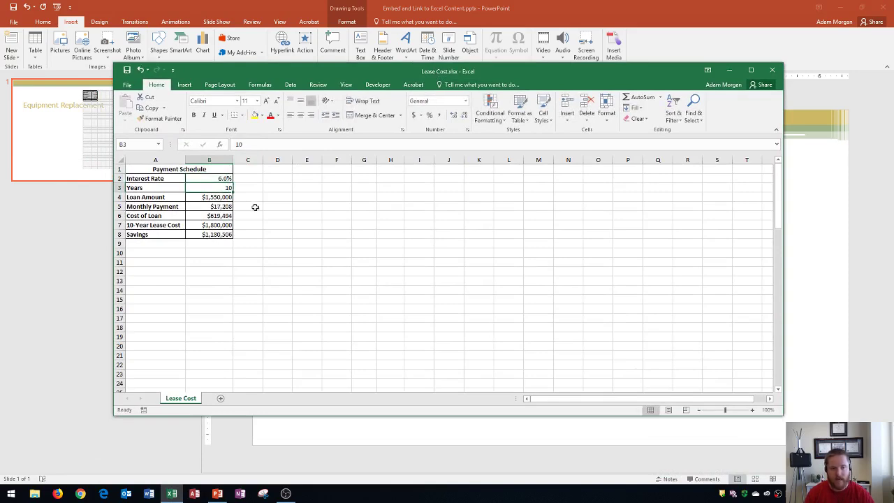
left_click(772, 70)
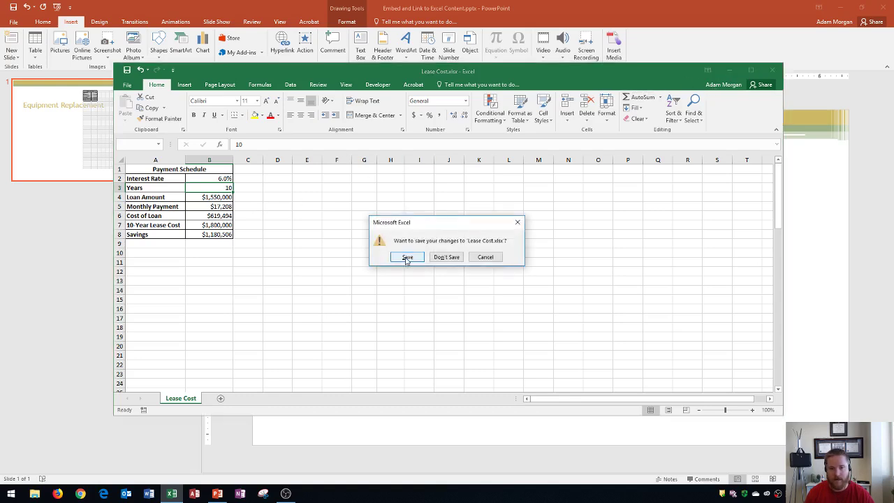
left_click(407, 257)
Shrink the linked sheet object, move it below the title, then delete it.
scroll(507, 209, "up", 3)
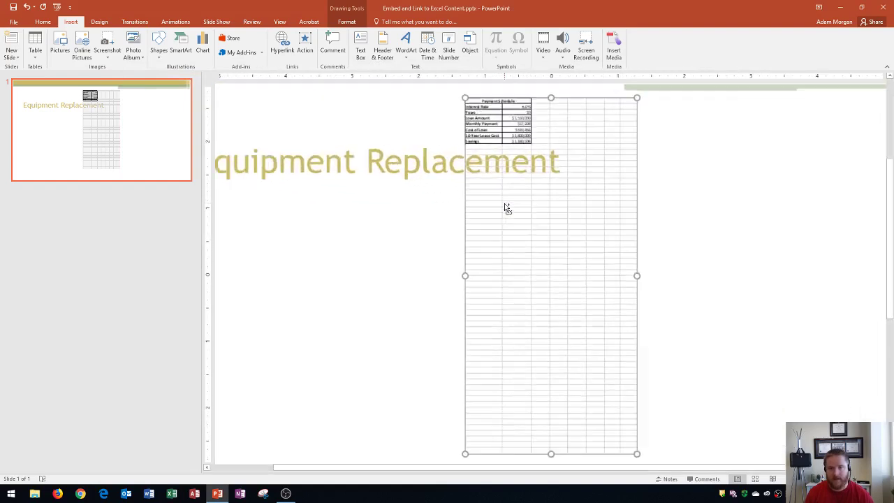
scroll(507, 208, "up", 2)
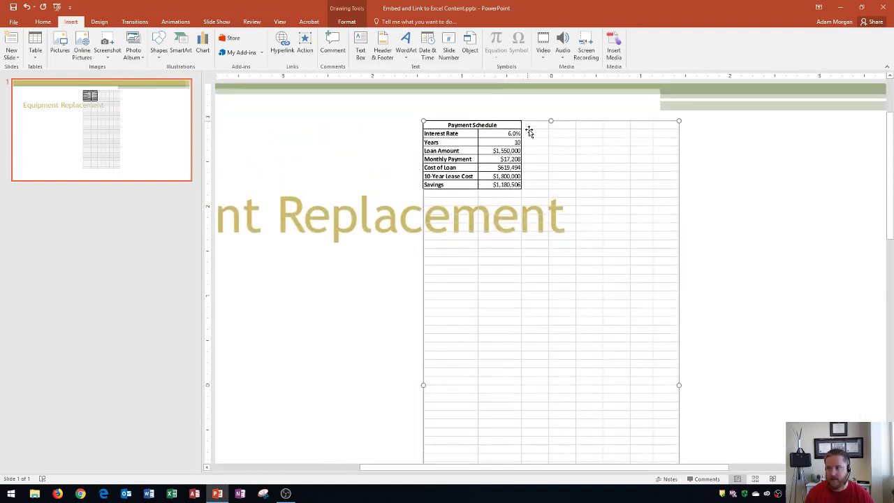
scroll(413, 268, "down", 3)
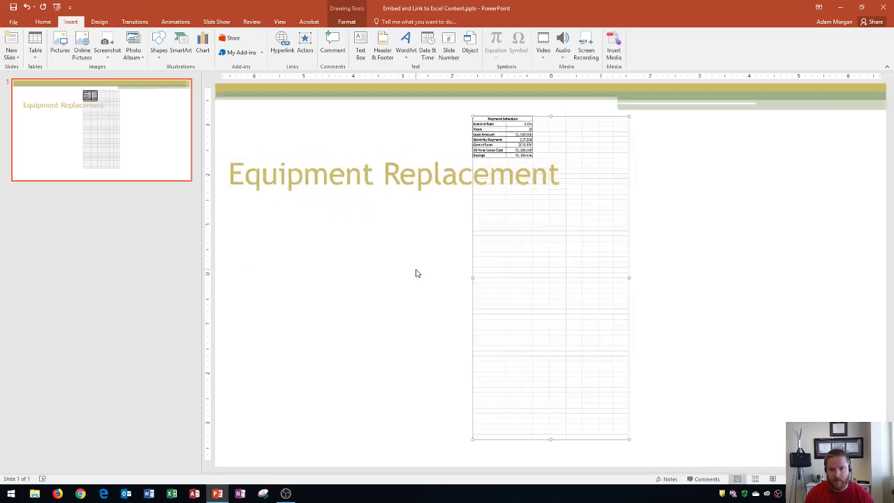
scroll(417, 273, "up", 1)
scroll(440, 267, "up", 1)
scroll(440, 267, "down", 1)
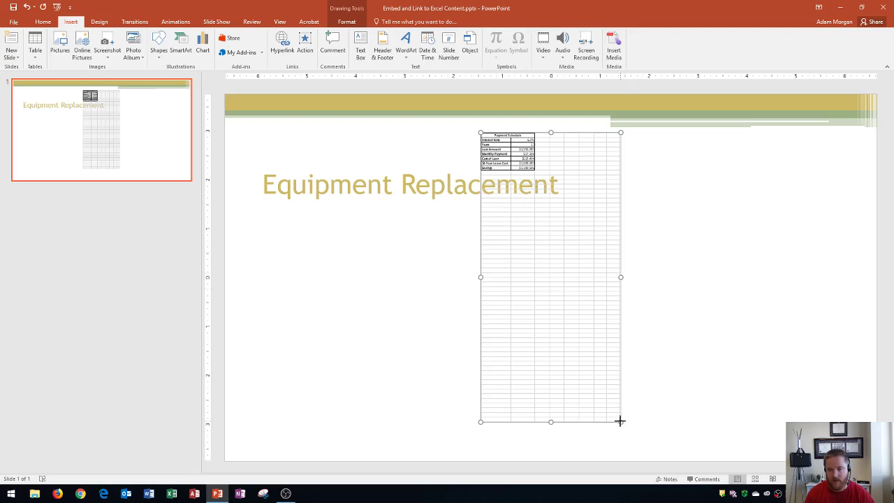
left_click_drag(620, 420, 522, 217)
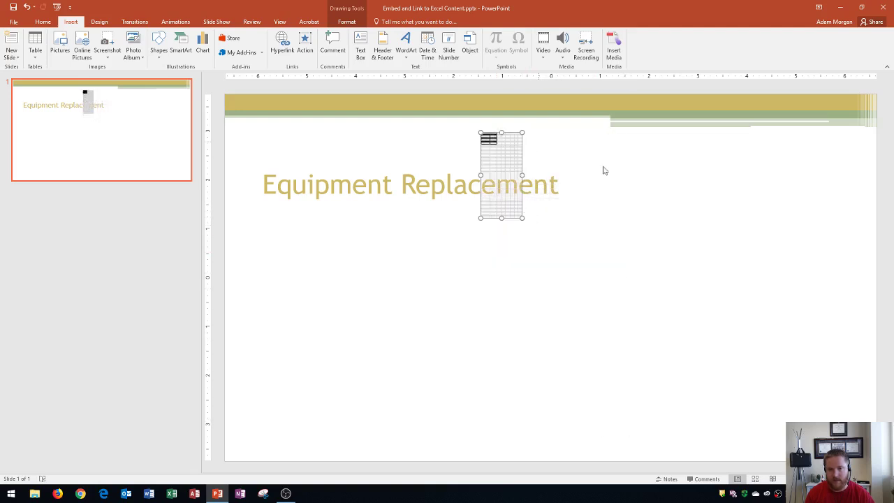
left_click_drag(499, 166, 496, 263)
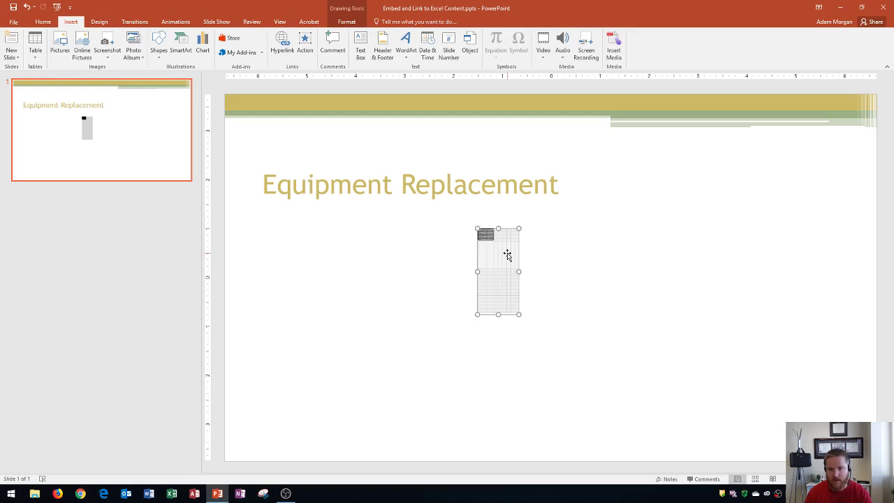
key("Delete")
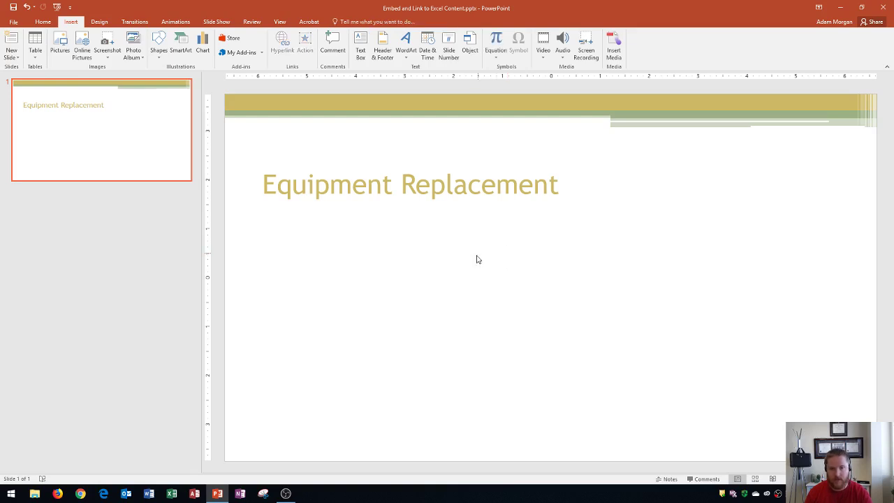
Open Lease Cost.xlsx, copy the Payment Schedule range A1:B8, and return to PowerPoint.
left_click(172, 494)
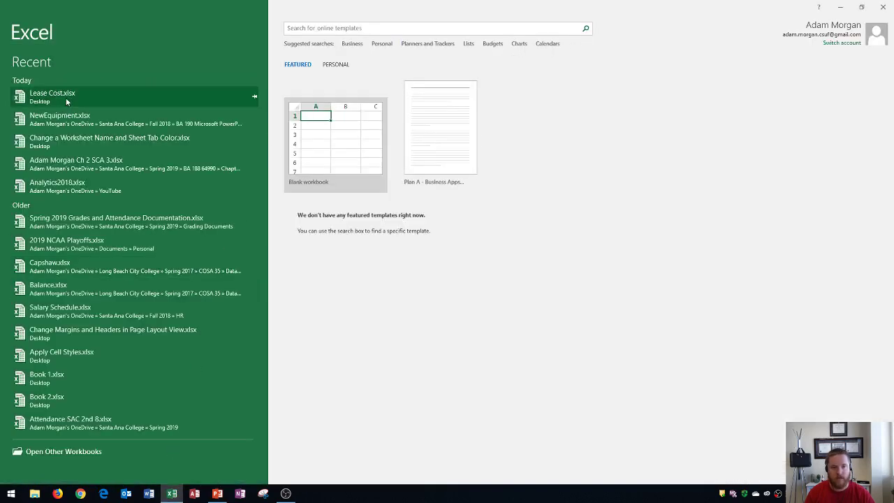
left_click(66, 97)
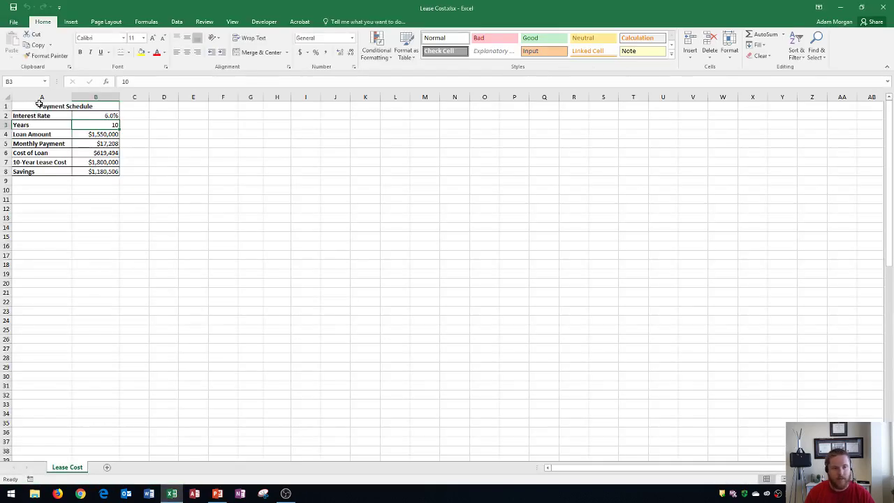
left_click_drag(39, 103, 56, 169)
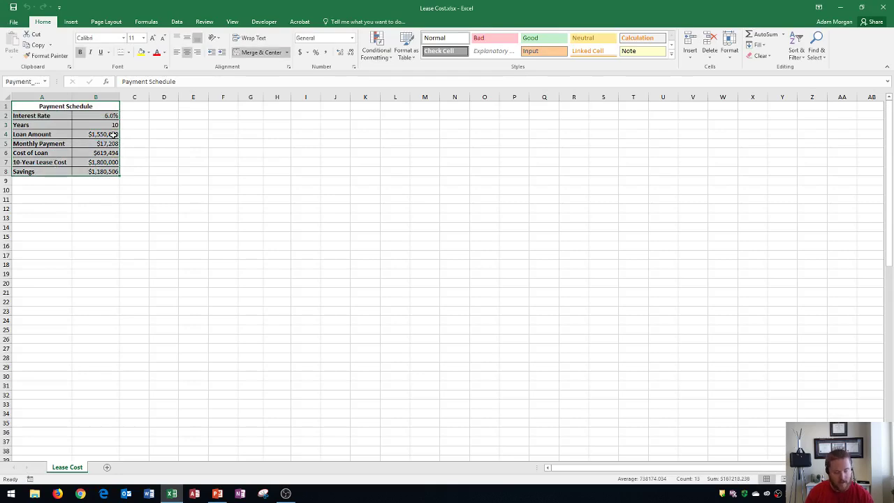
key("ctrl+c")
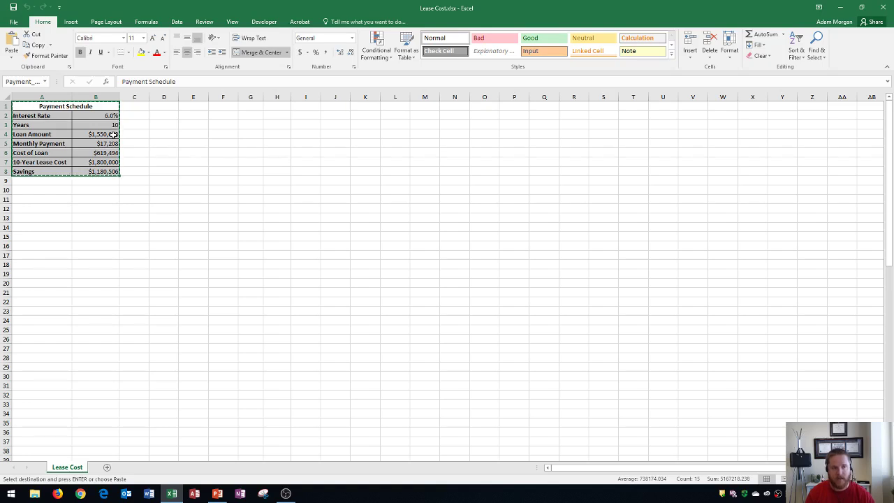
key("alt+Tab")
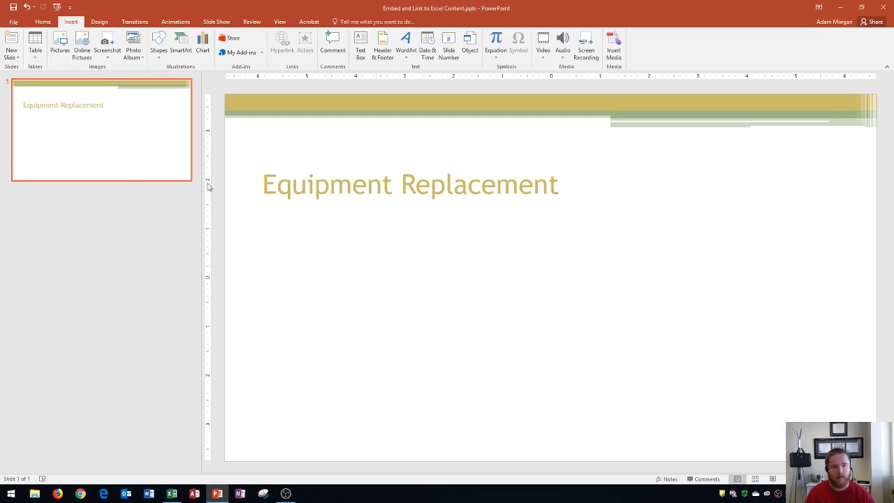
In Paste Special, choose Paste link as a Microsoft Excel Worksheet Object.
left_click(42, 22)
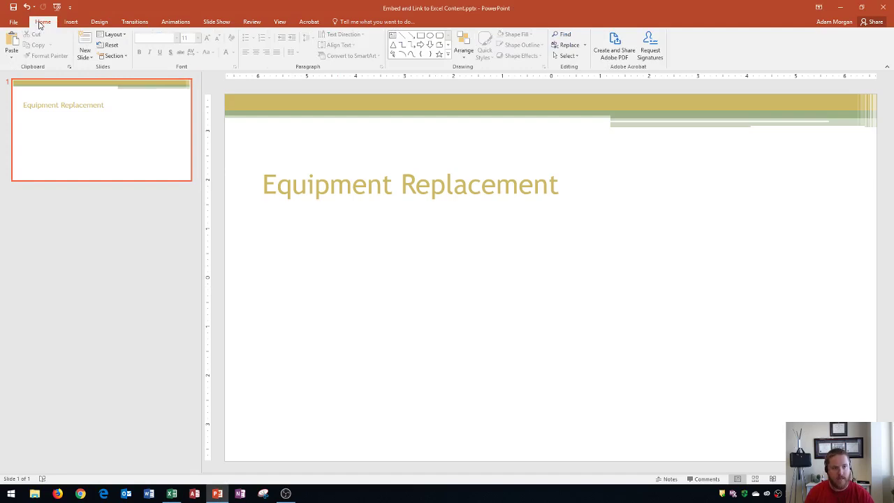
left_click(11, 60)
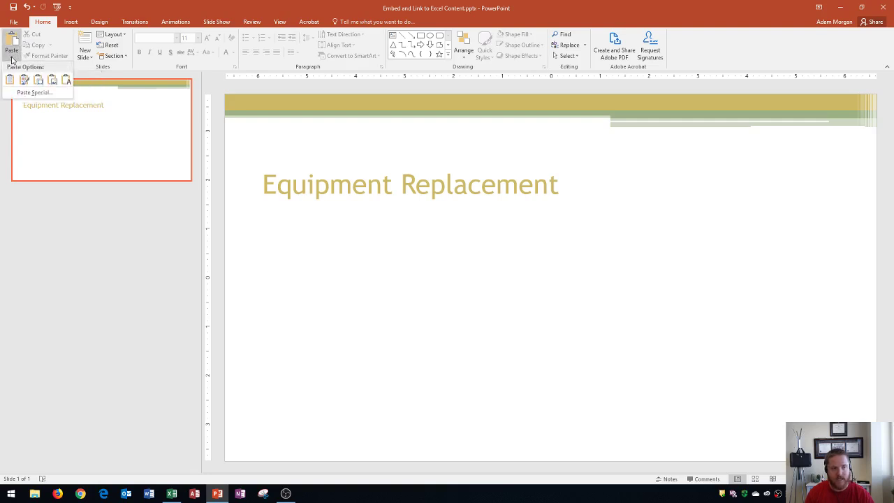
left_click(28, 93)
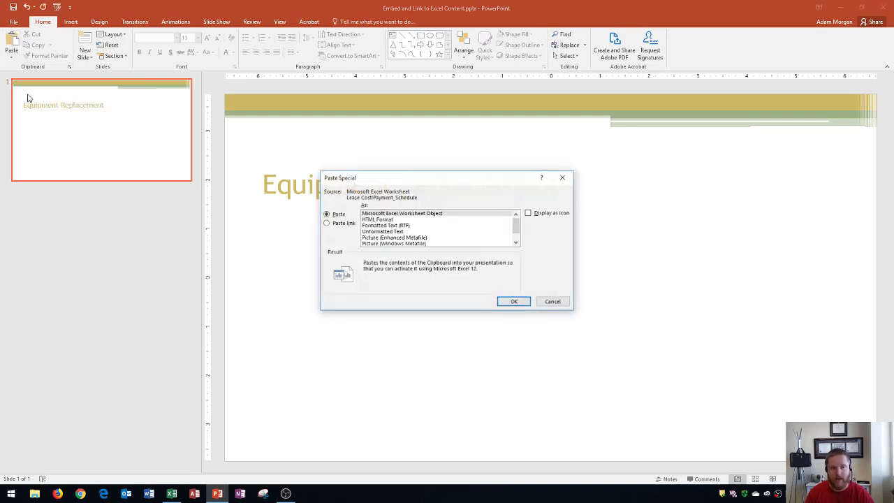
left_click_drag(391, 183, 451, 143)
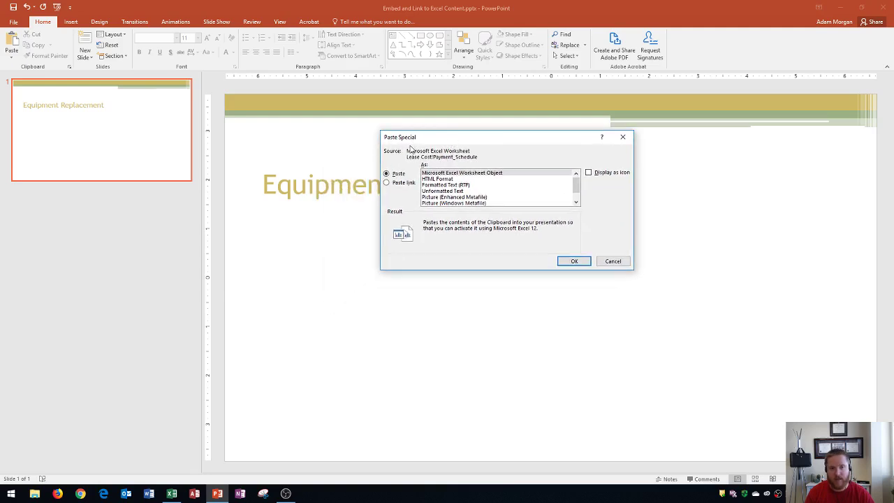
left_click(387, 183)
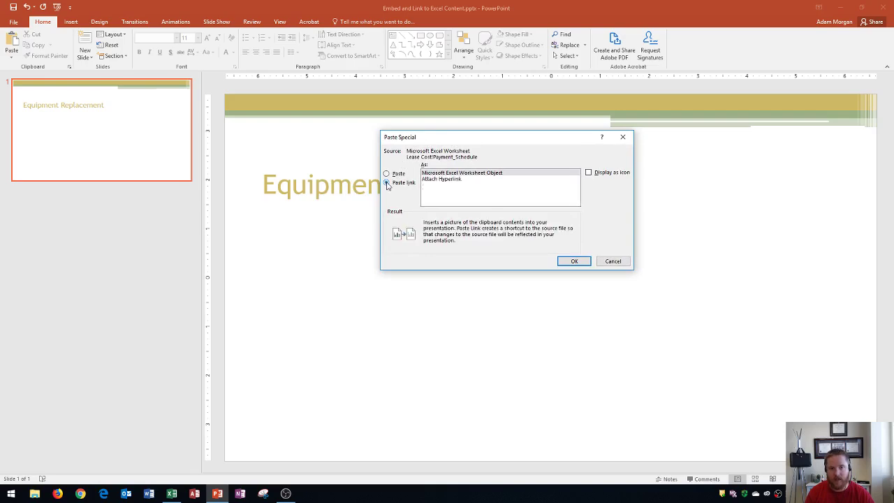
left_click(457, 173)
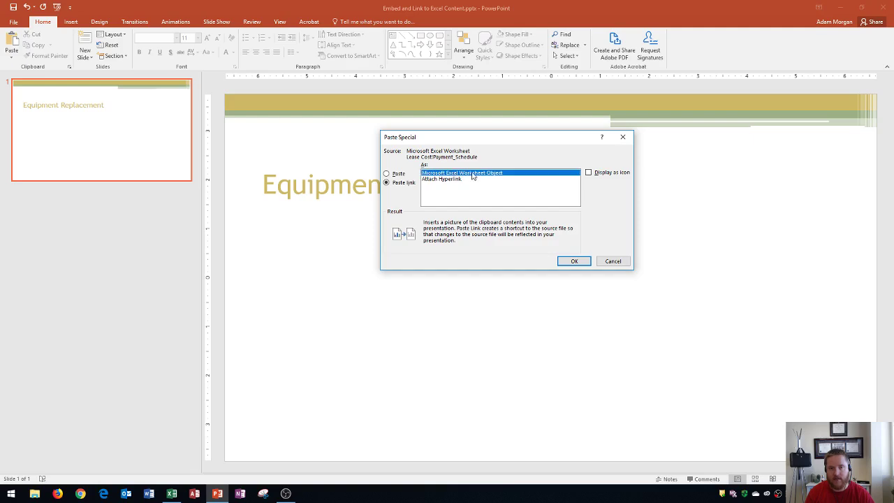
Paste the linked table, shift it left, and change the workbook's interest rate to 5%.
left_click(575, 261)
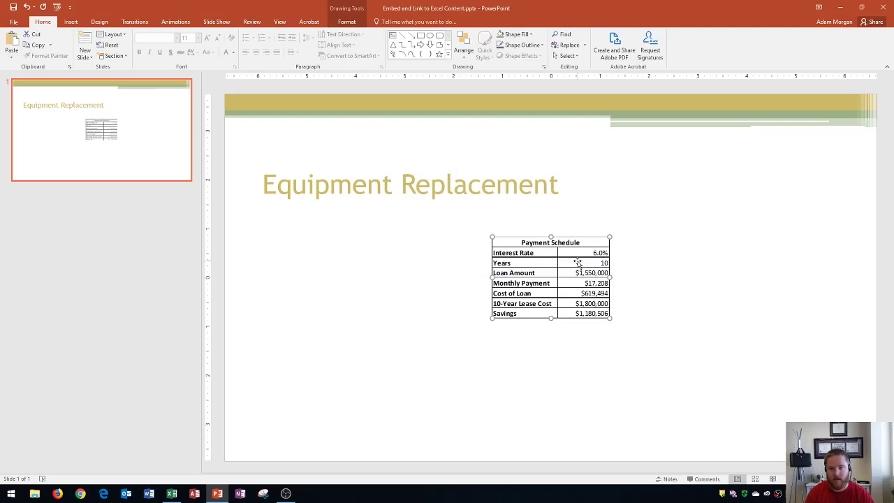
left_click_drag(533, 255, 461, 245)
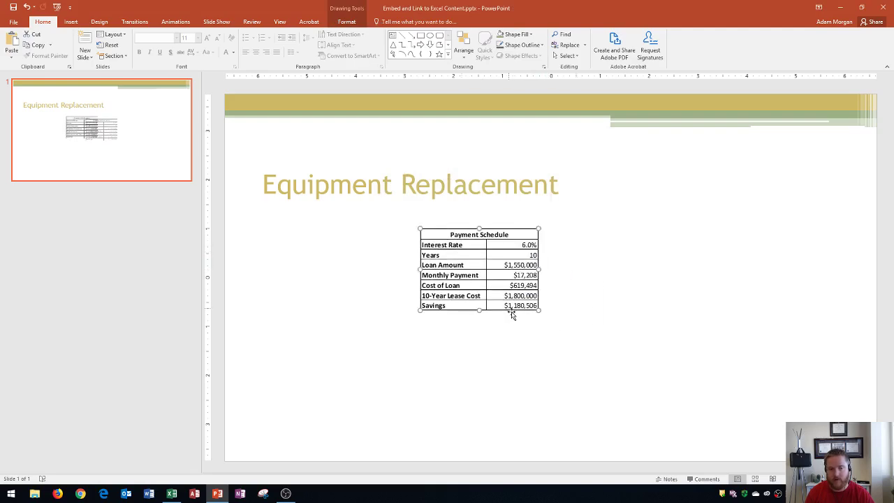
left_click(172, 494)
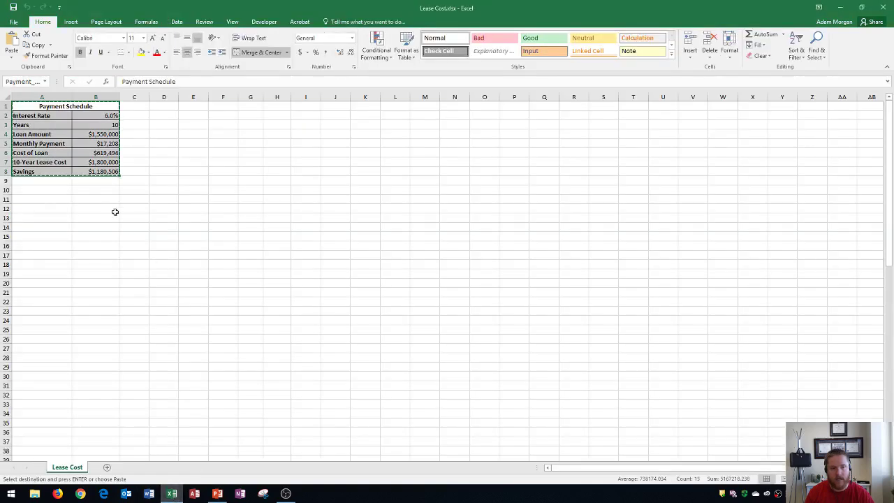
left_click(110, 115)
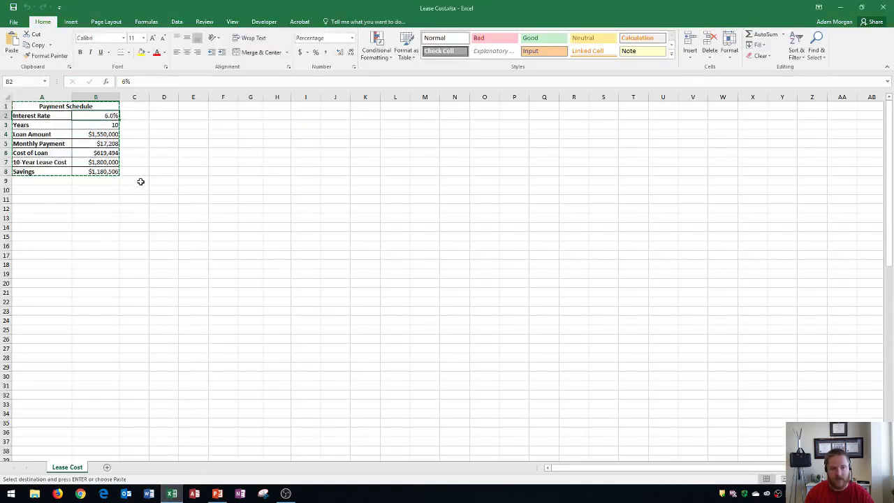
type("5")
key("Return")
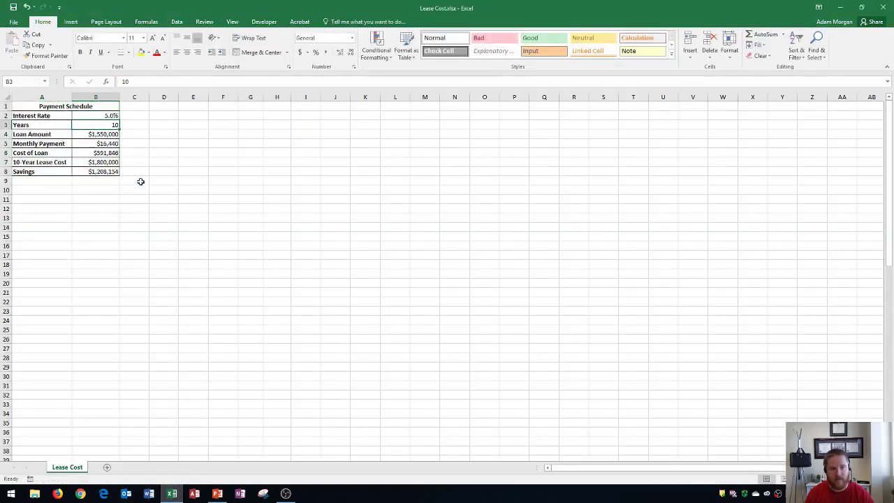
key("alt+Tab")
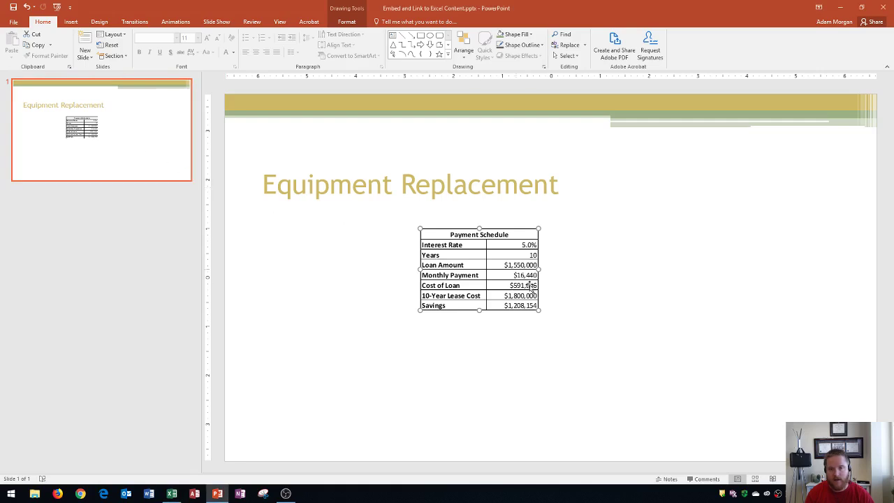
key("alt+Tab")
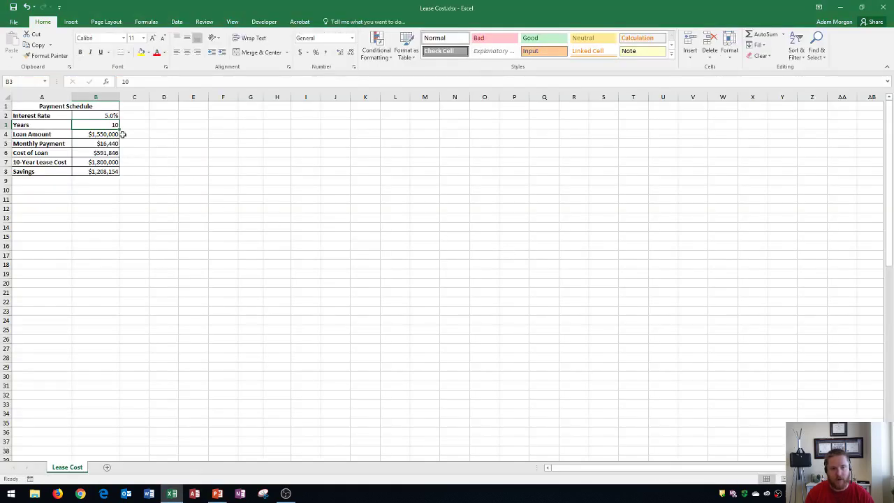
Change the interest rate to 4%, check the slide updates, and save Lease Cost.xlsx on closing.
left_click(93, 116)
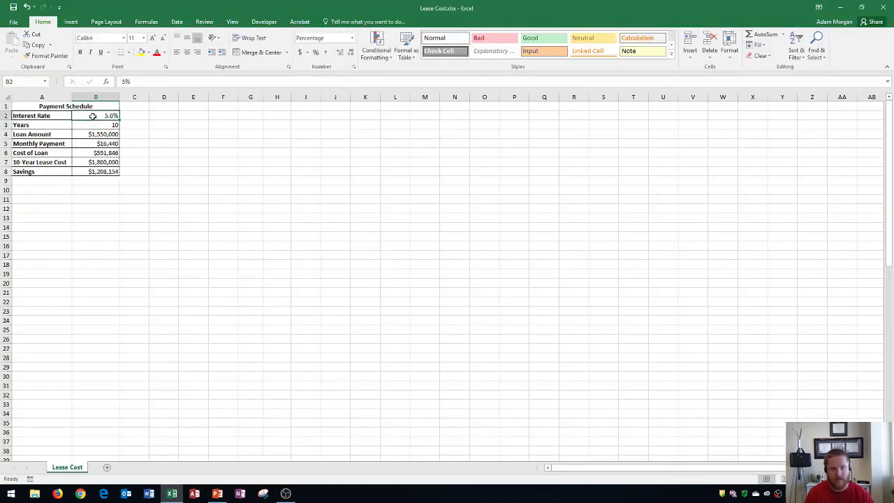
type("4")
key("Return")
key("alt+Tab")
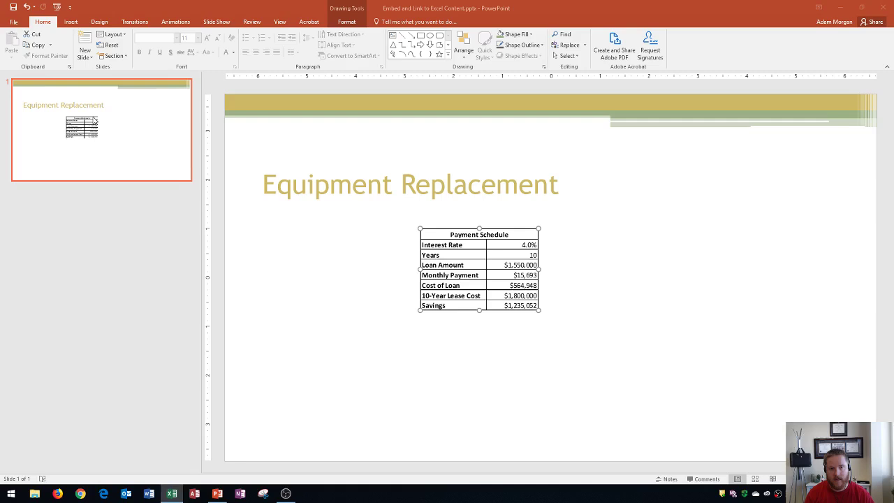
key("alt+Tab")
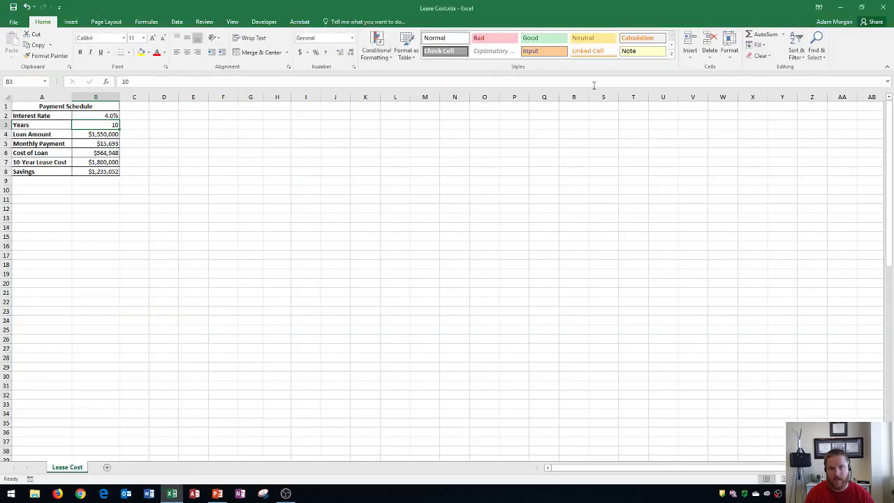
left_click(881, 6)
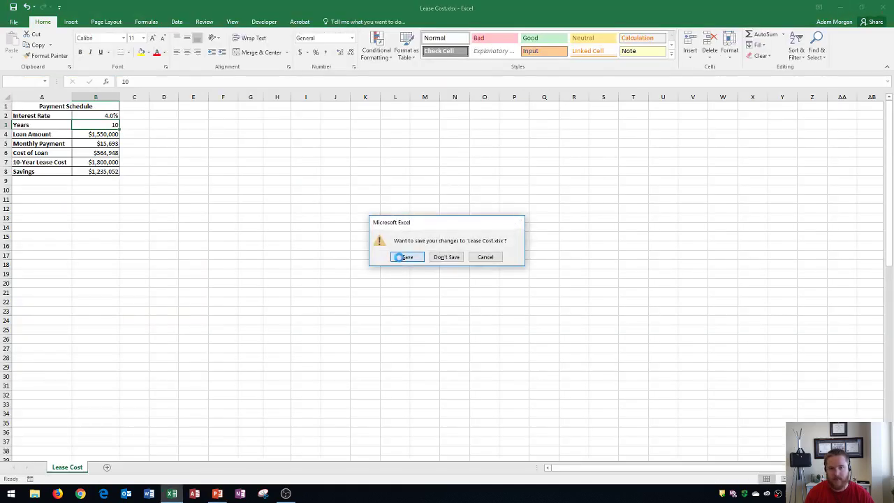
left_click(404, 256)
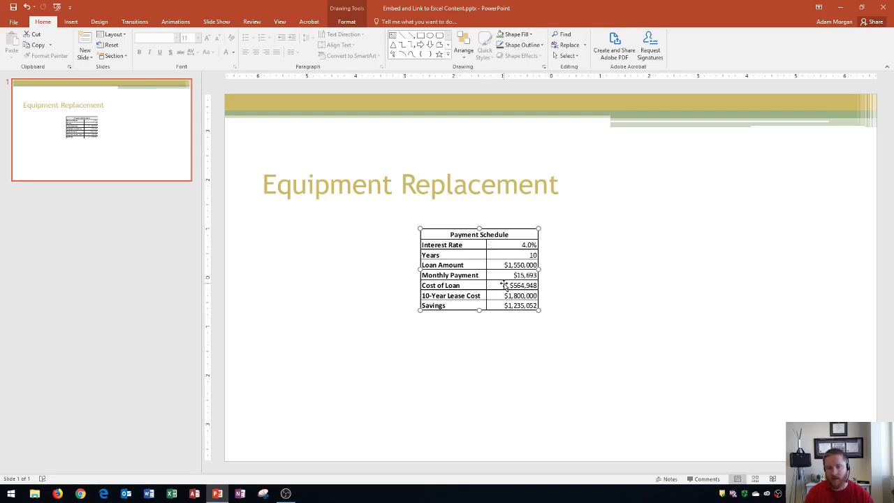
Enlarge the Payment Schedule table and shift it left, then set B2's interest rate to 5% and save.
left_click_drag(539, 313, 652, 389)
left_click_drag(560, 339, 530, 335)
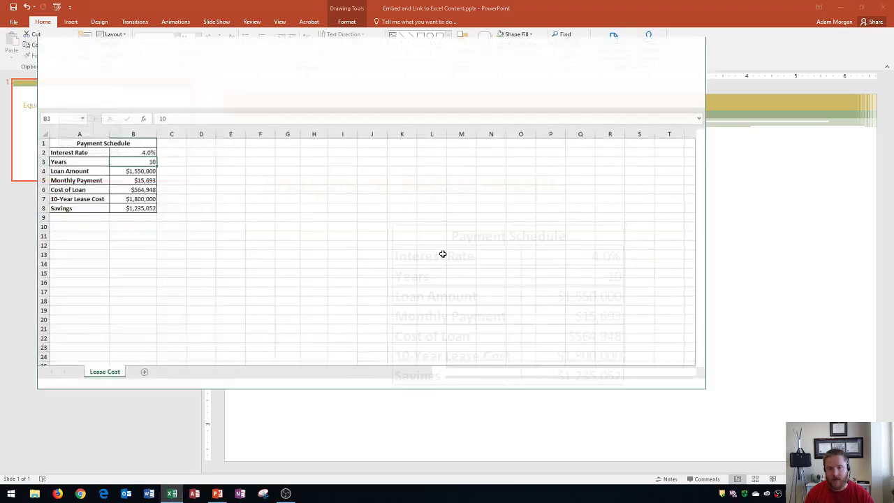
left_click(116, 154)
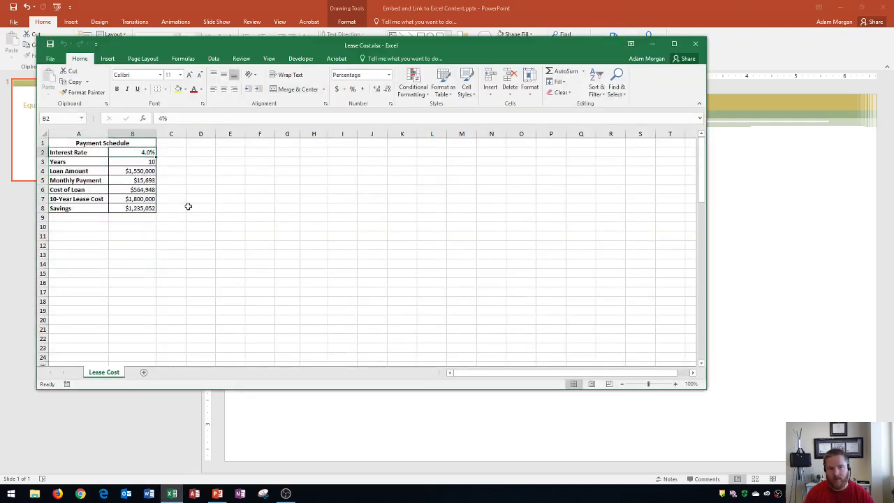
type("5")
key("Return")
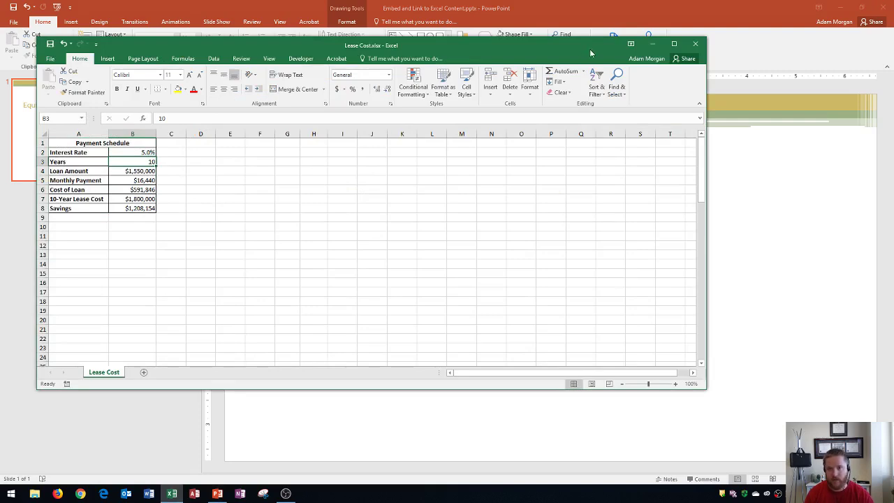
left_click(695, 43)
left_click(410, 257)
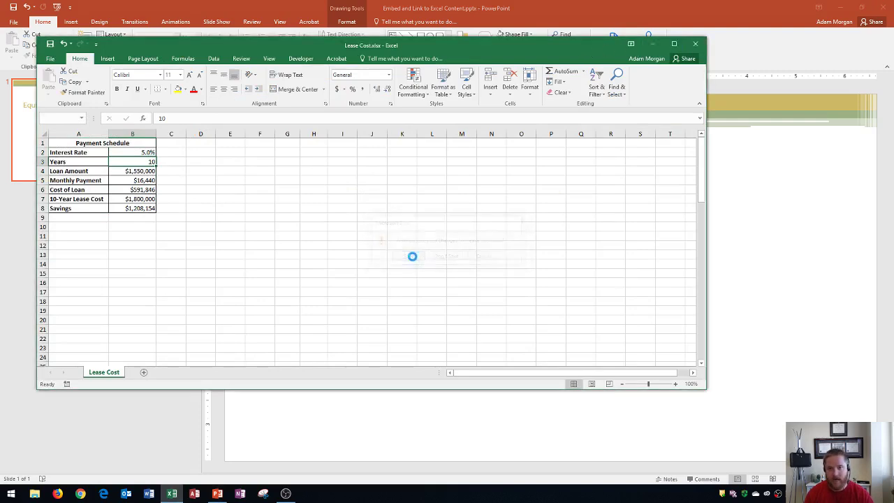